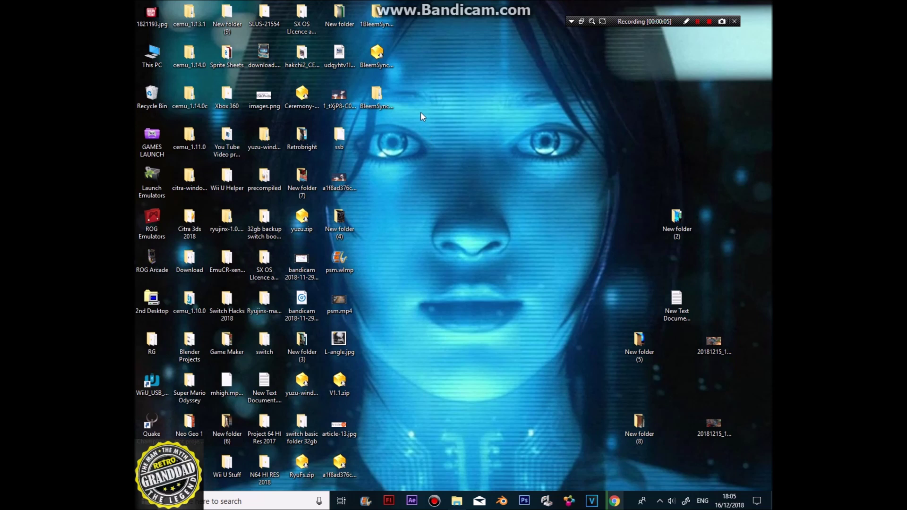
Step: Open the BleemSync-0.3.2-win7-x86 folder from the desktop and select its Games folder
double_click(377, 95)
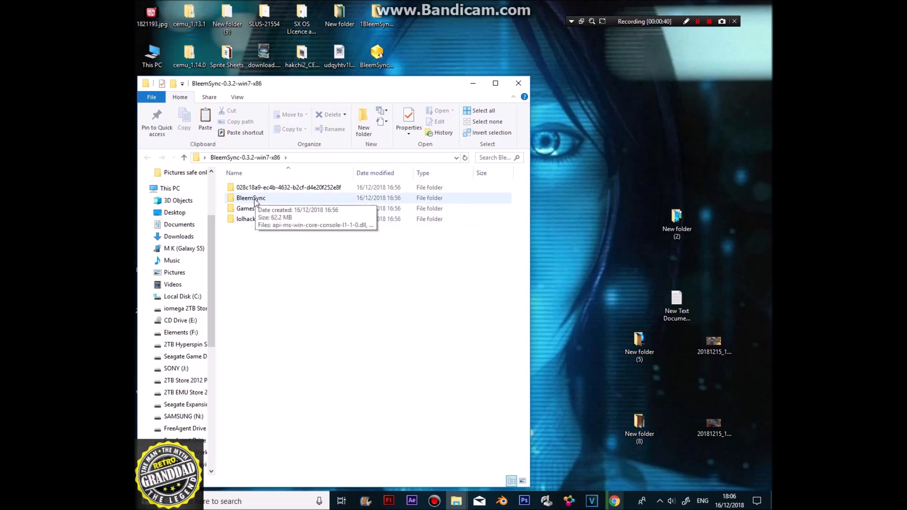
left_click(250, 210)
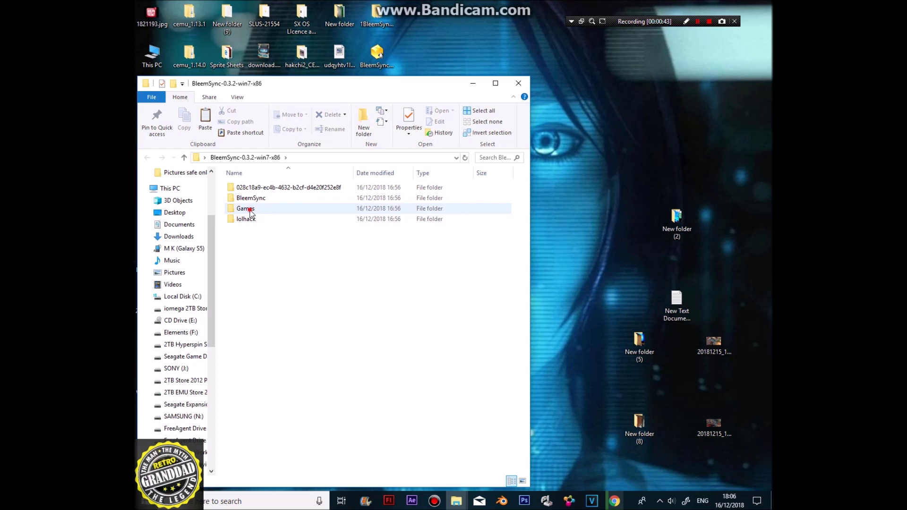
Step: Browse into Games\1\GameData to list Game.ini, pcsx.cfg and the SLUS bin/cue files
double_click(250, 210)
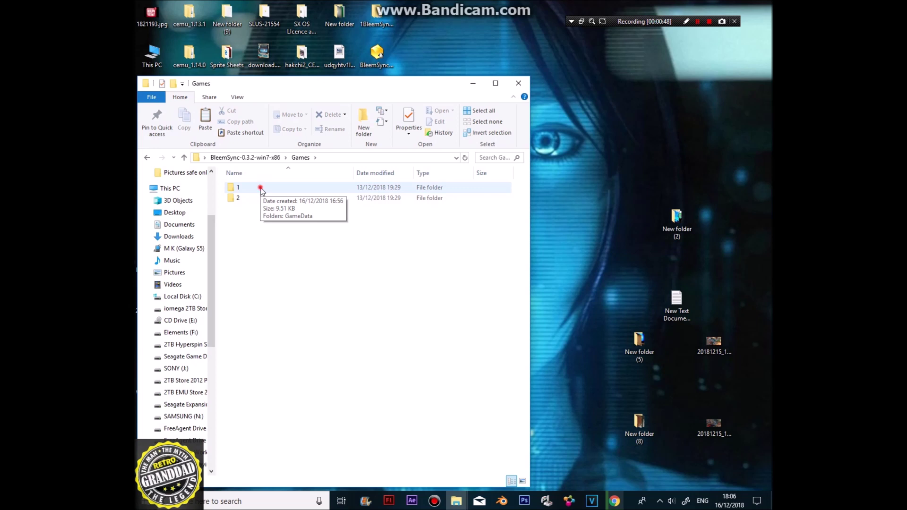
double_click(261, 189)
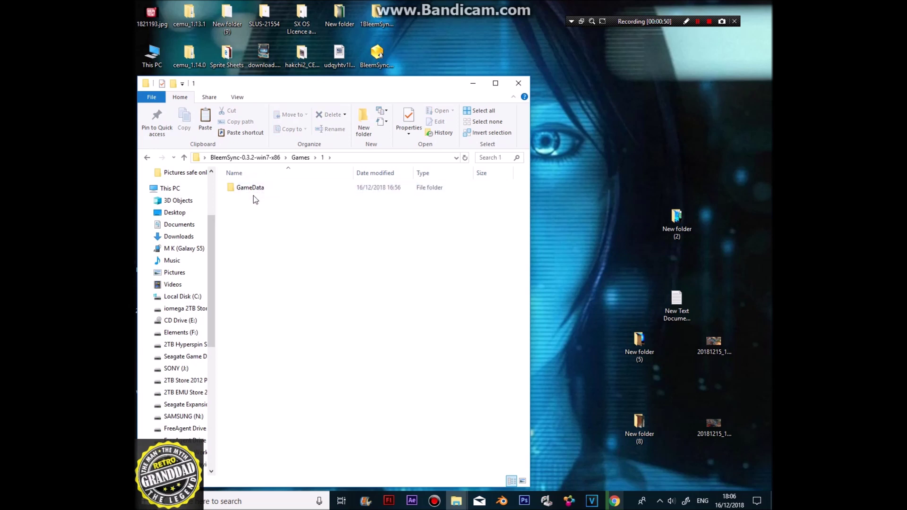
double_click(254, 190)
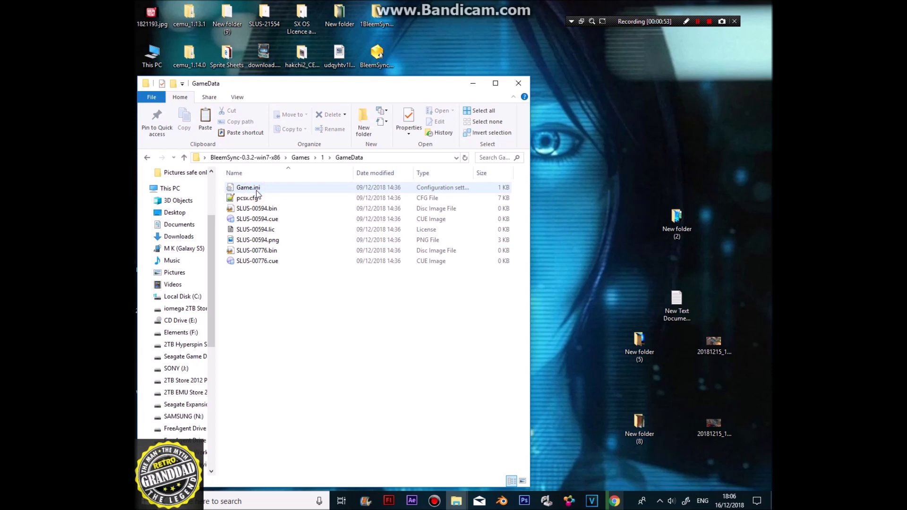
left_click(251, 280)
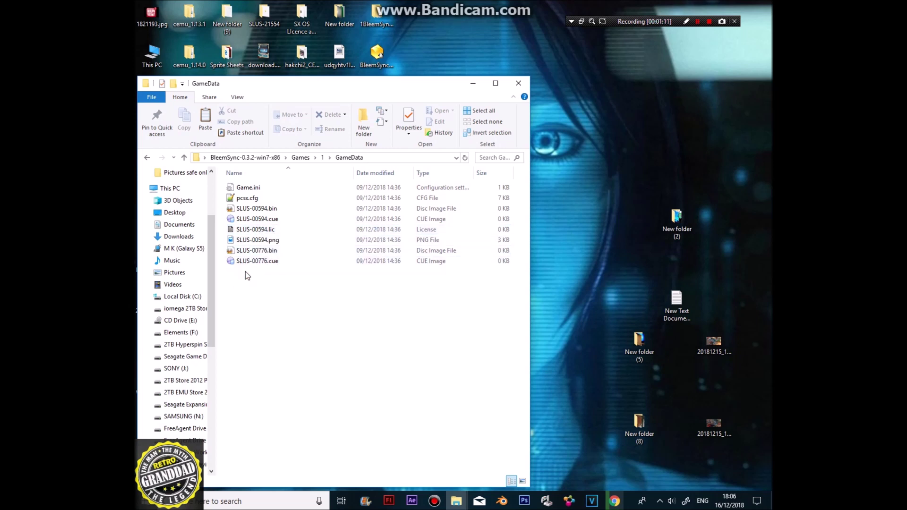
Step: Delete the six SLUS bin, cue, lic and png files from GameData and move the window right
left_click_drag(247, 267, 263, 215)
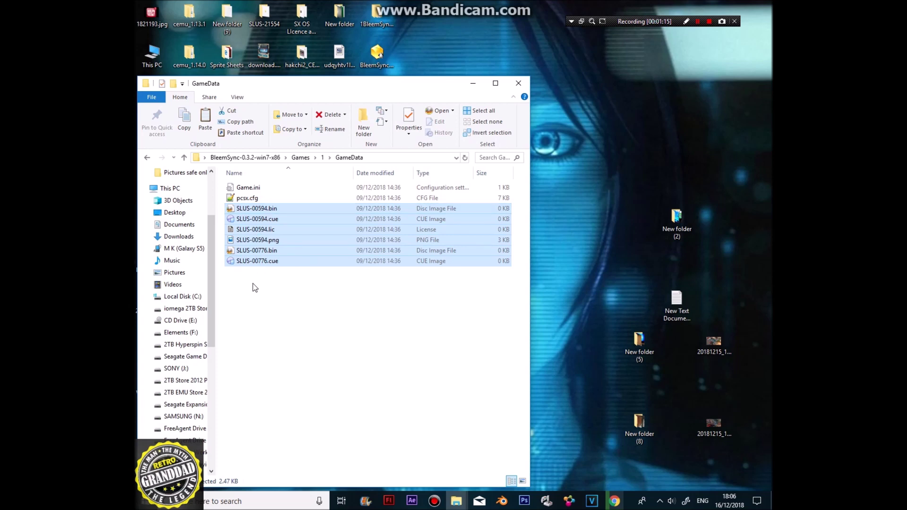
right_click(259, 242)
mouse_move(204, 374)
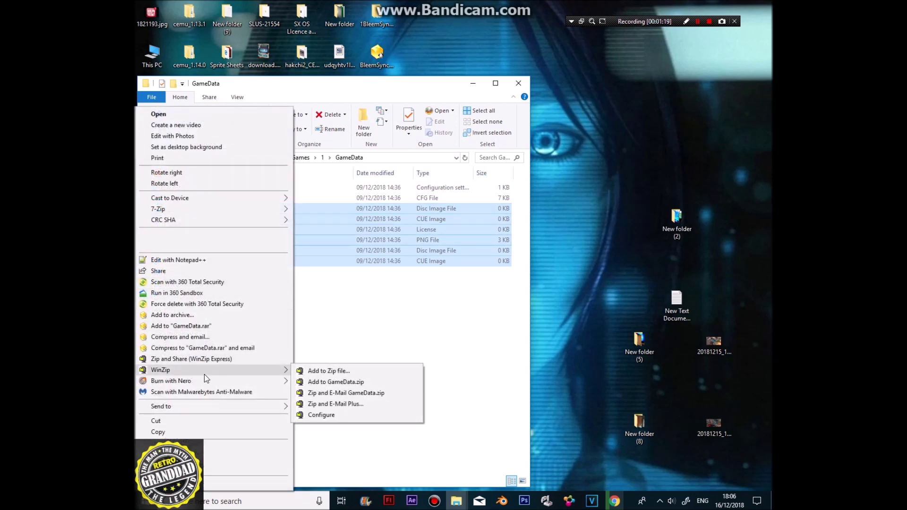
left_click(198, 457)
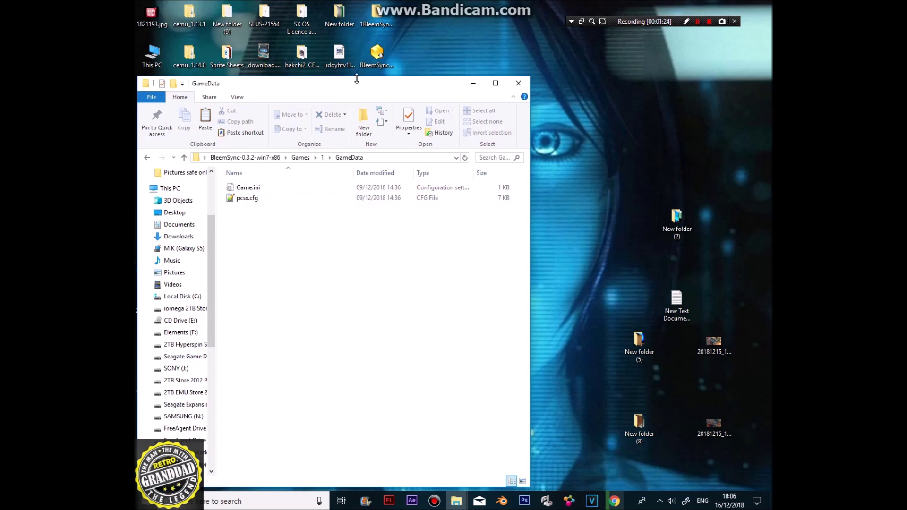
left_click_drag(293, 86, 600, 102)
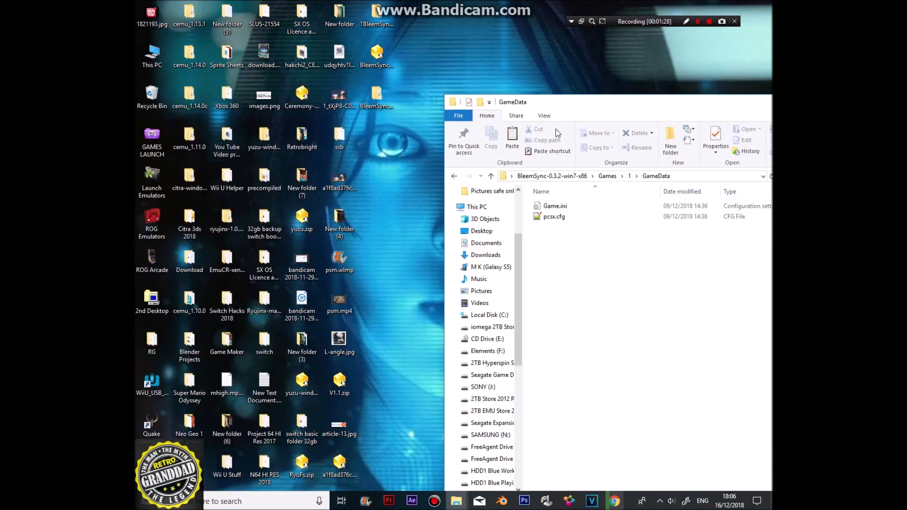
Step: Open 1BleemSync's Games\1\GameData and preview the SCUS-94900.png Crash Bandicoot cover
double_click(375, 20)
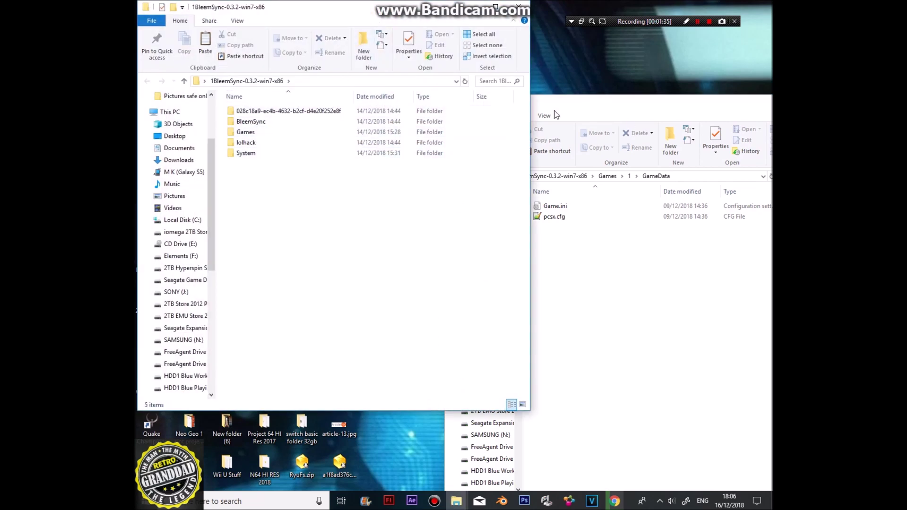
double_click(241, 132)
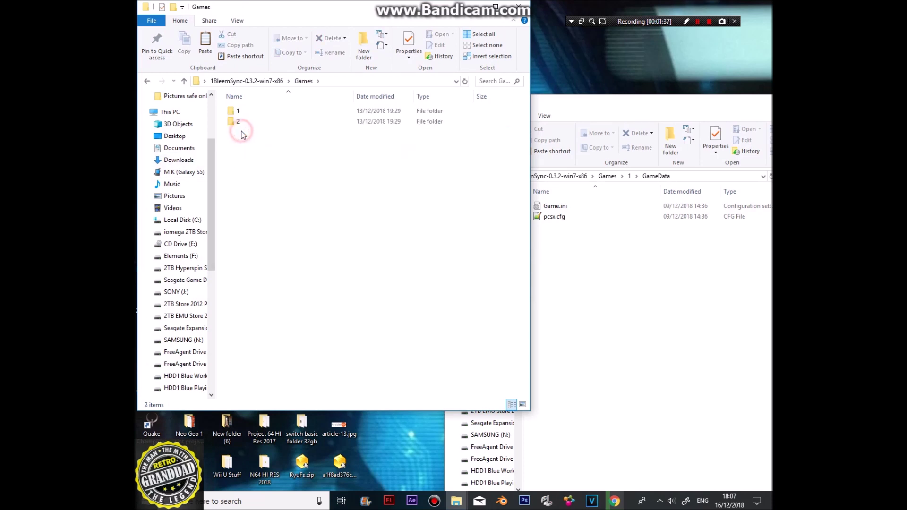
double_click(244, 108)
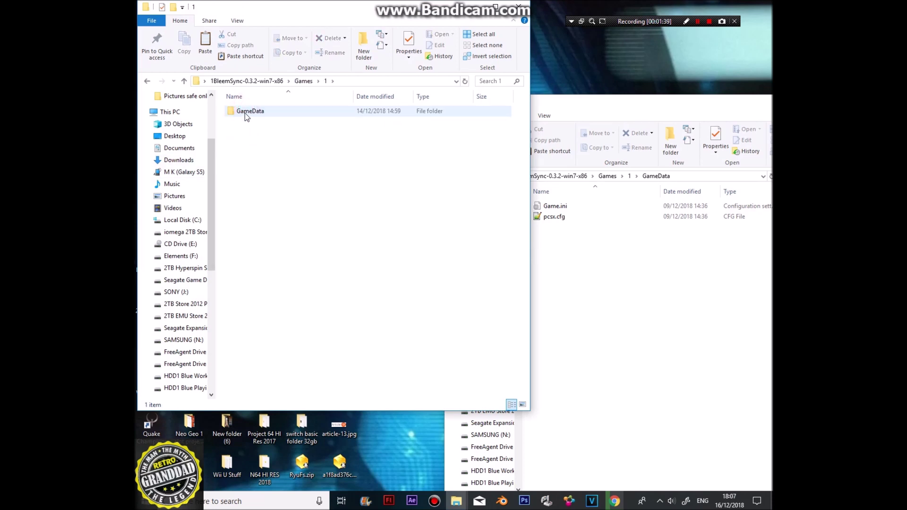
double_click(245, 116)
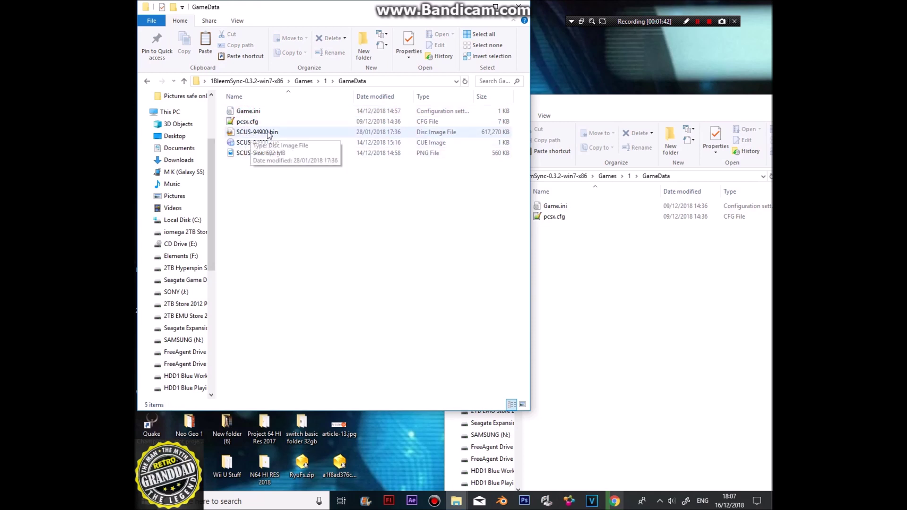
double_click(254, 154)
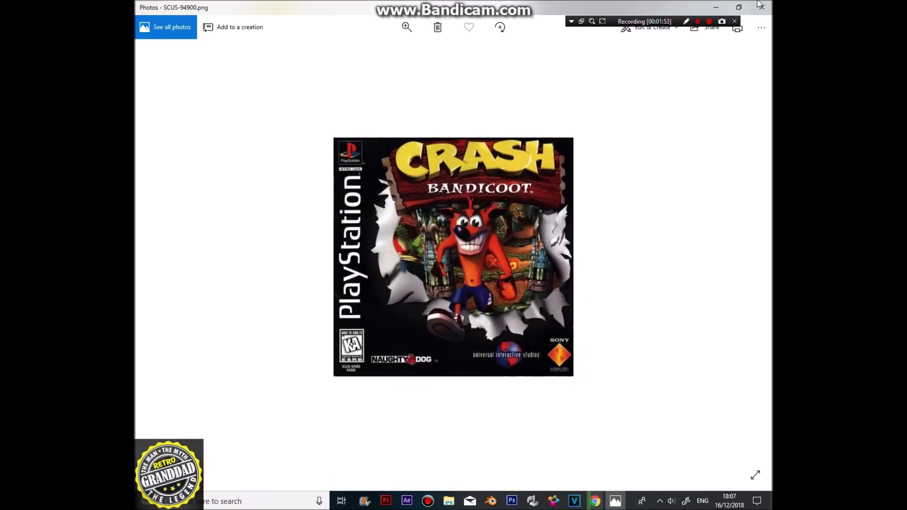
left_click(761, 7)
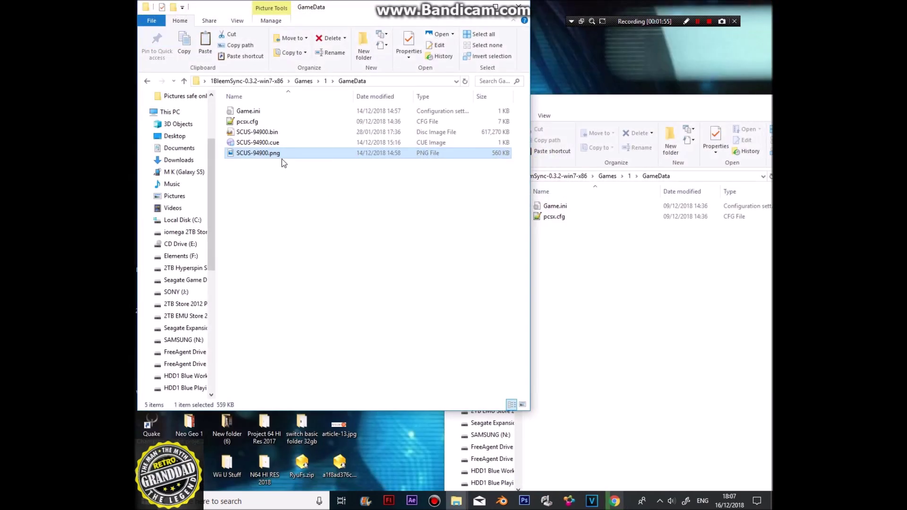
Step: Move the GameData window aside and switch Chrome to the Crash Bandicoot page
left_click_drag(314, 14, 404, 72)
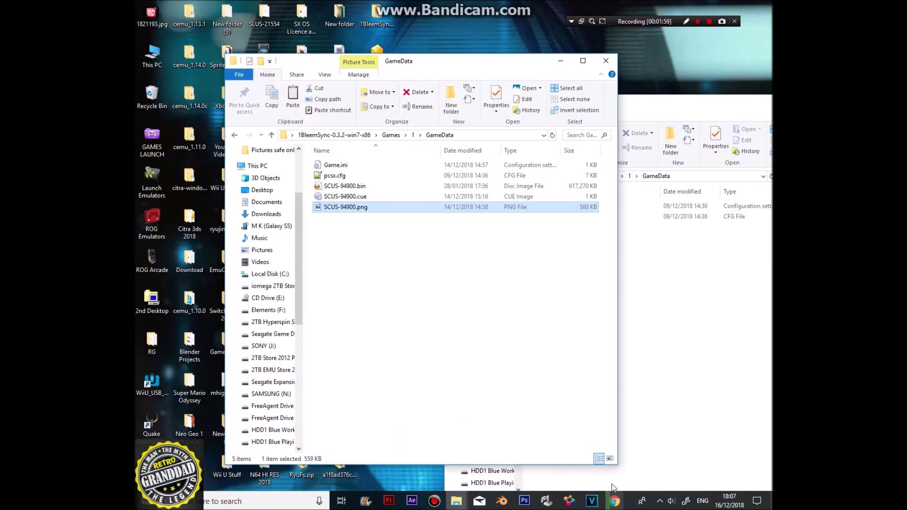
mouse_move(616, 494)
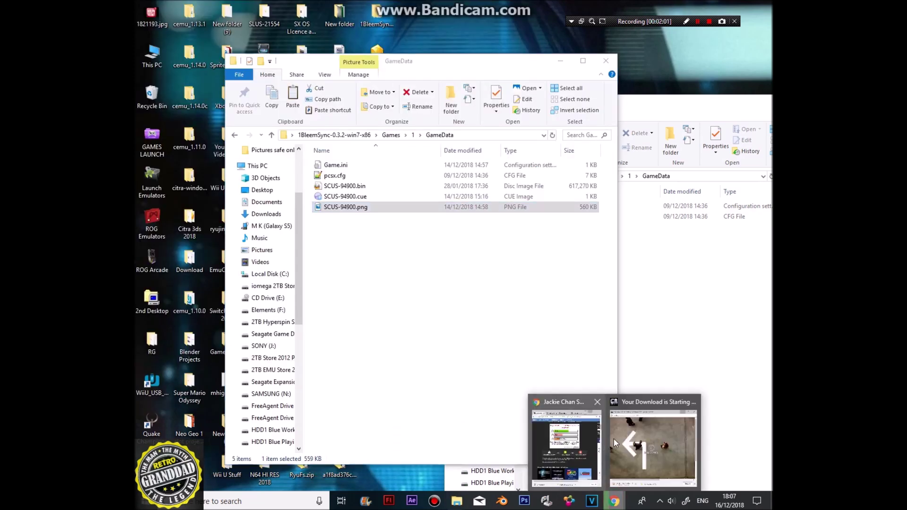
mouse_move(623, 440)
left_click(566, 446)
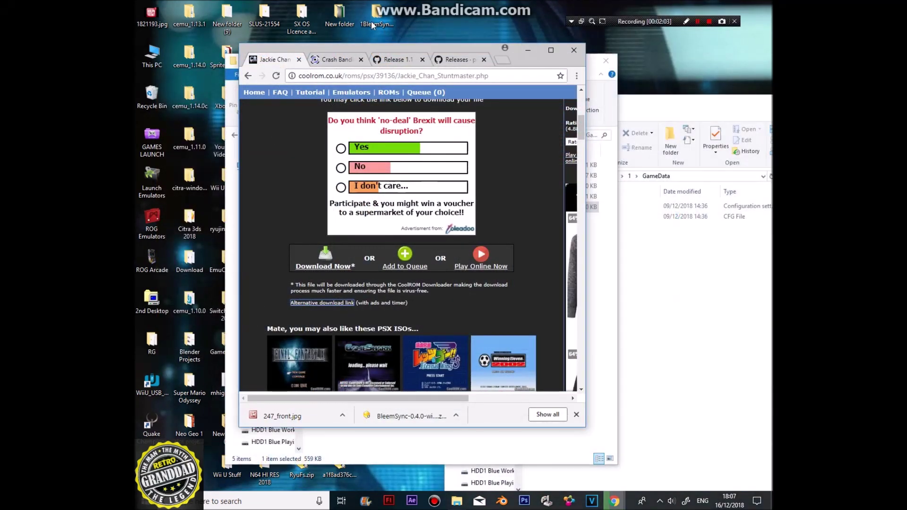
left_click(330, 64)
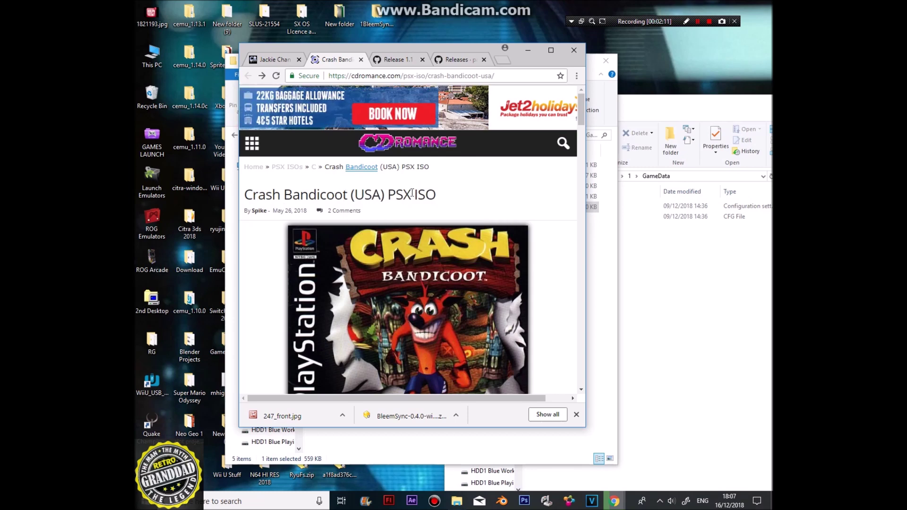
Step: Confirm the page's Game Info lists Disc ID SCUS-94900, then return to the GameData window
scroll(411, 194, "down", 8)
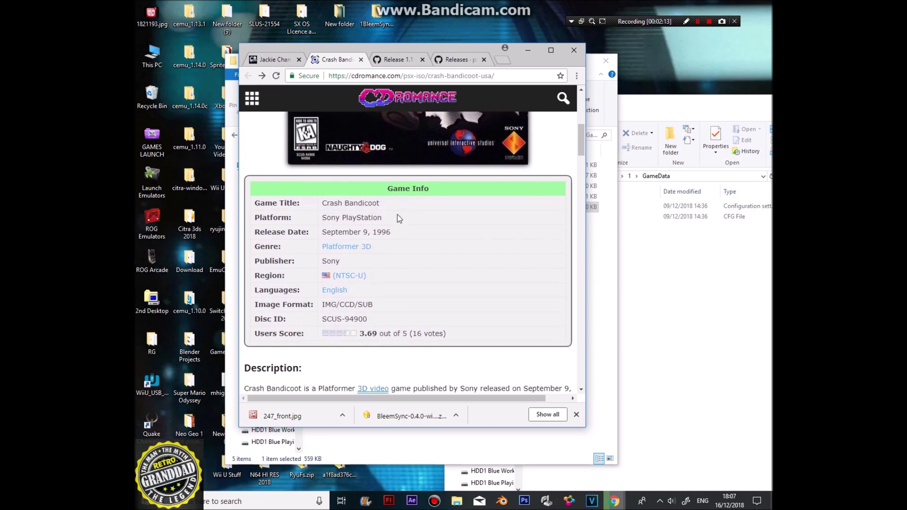
left_click(377, 319)
scroll(378, 288, "down", 1)
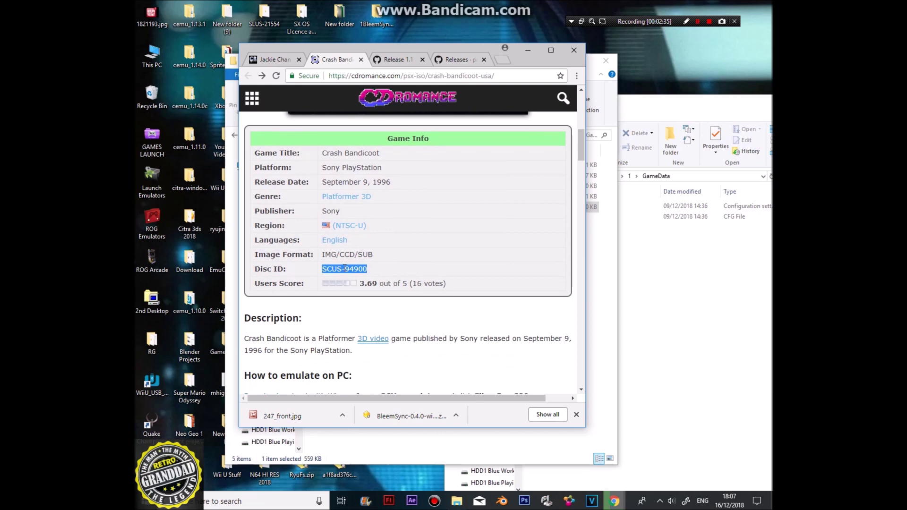
left_click(348, 268)
scroll(415, 269, "up", 4)
scroll(386, 265, "up", 2)
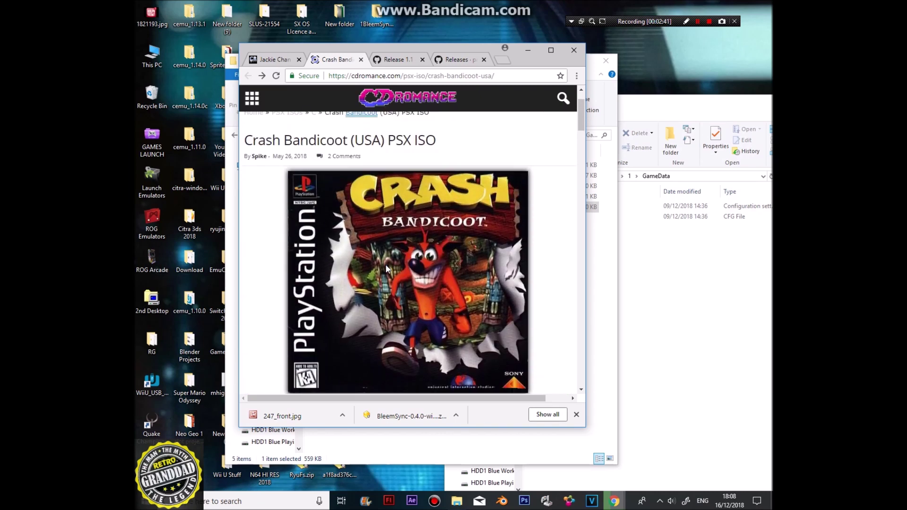
left_click(605, 285)
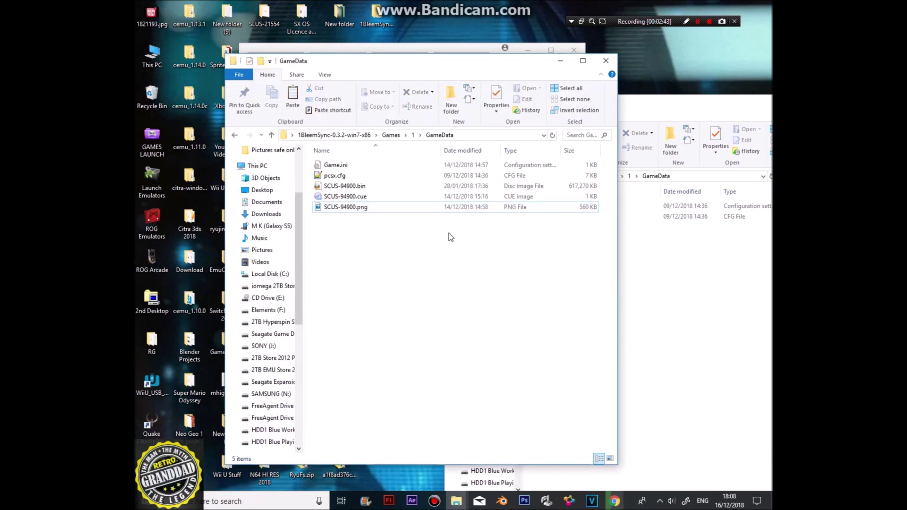
Step: Navigate to Games\2\GameData and preview the SLUS-00662.png Parasite Eve cover
left_click(273, 135)
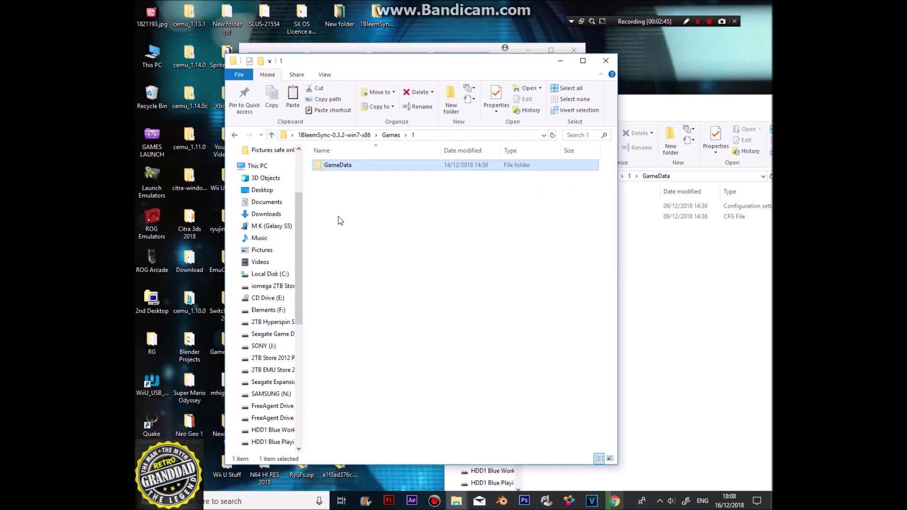
left_click(271, 135)
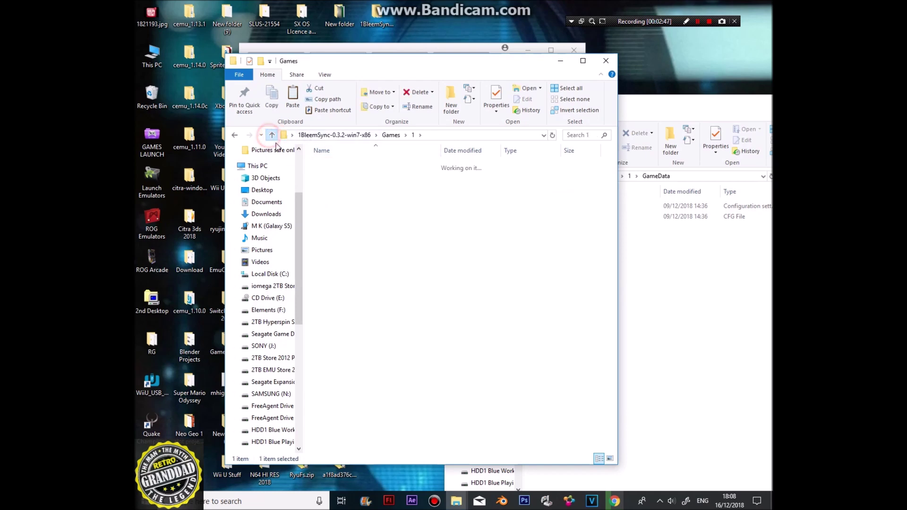
double_click(330, 183)
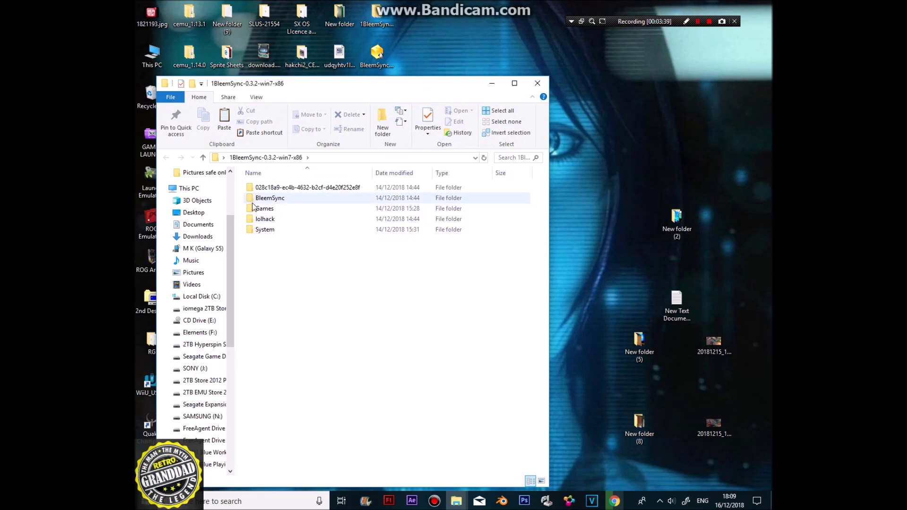
double_click(254, 208)
double_click(254, 200)
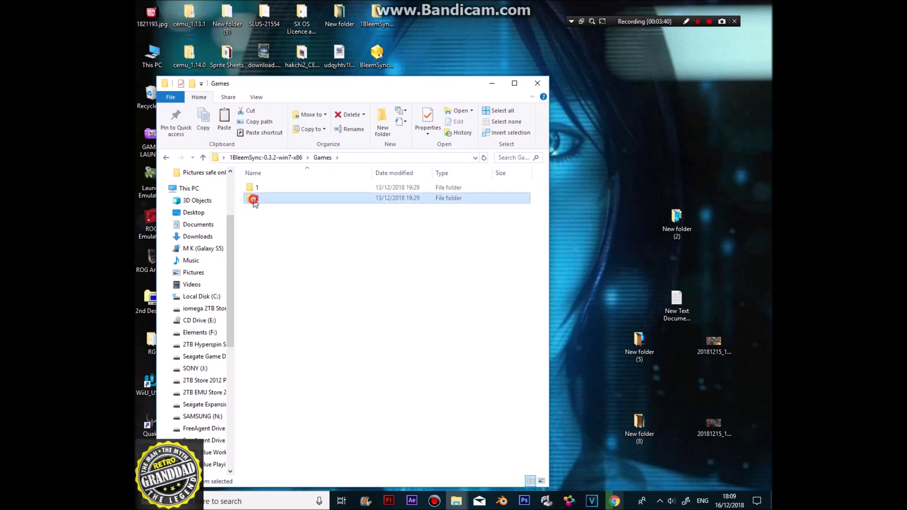
double_click(262, 189)
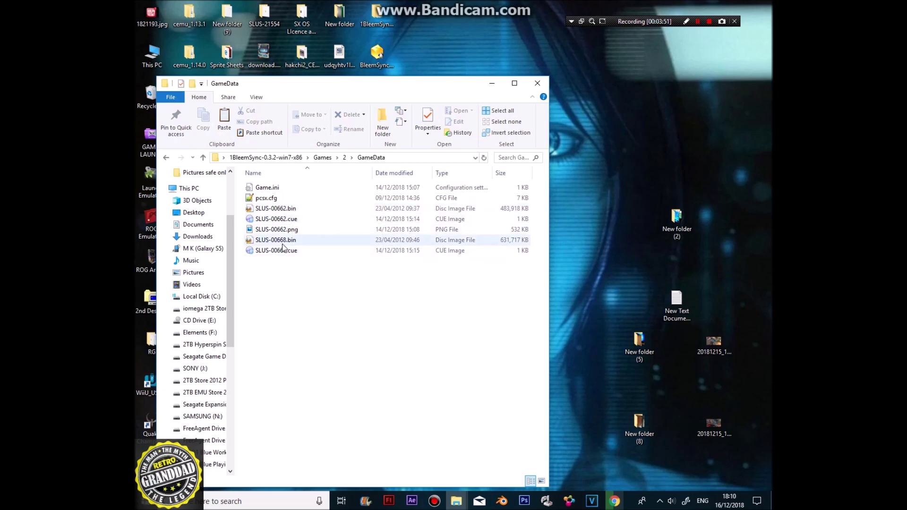
double_click(276, 230)
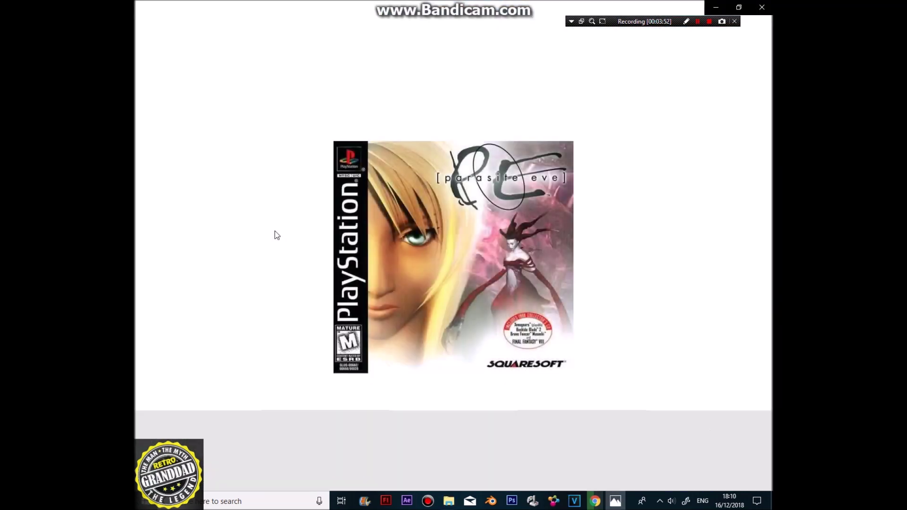
left_click(761, 7)
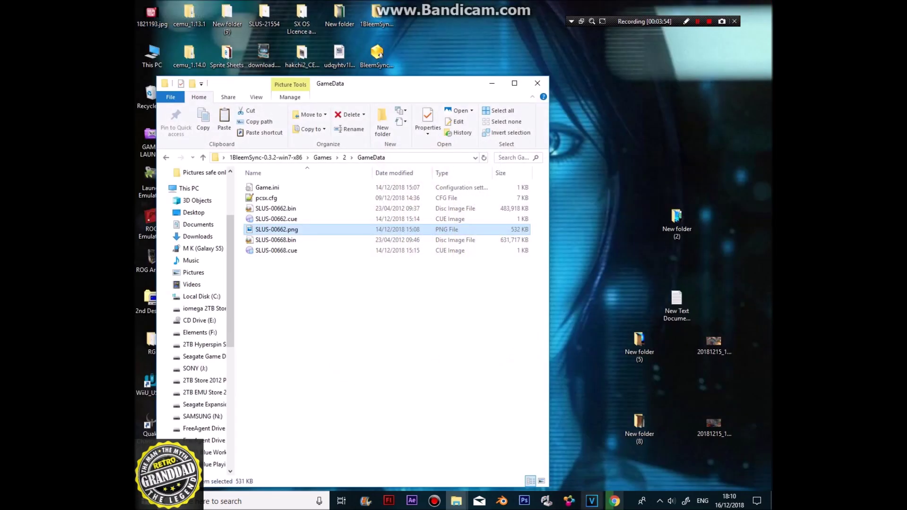
Step: Go forward in Chrome to the Parasite Eve (USA) PSX ISO page's Game Info, then move the window aside
mouse_move(608, 504)
left_click(567, 446)
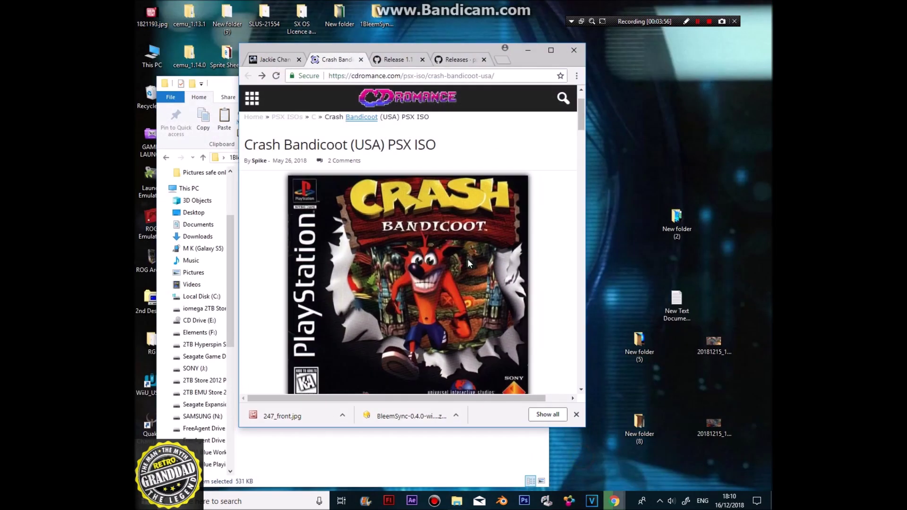
left_click(262, 76)
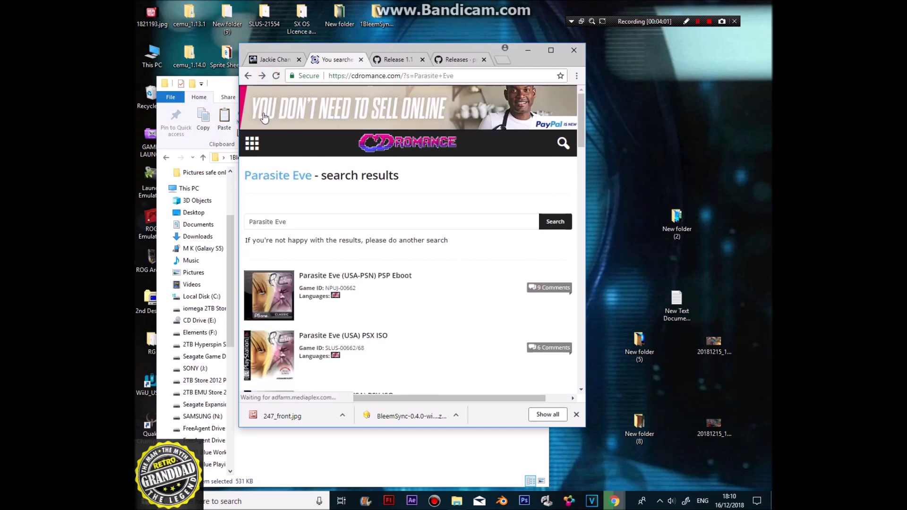
left_click(262, 76)
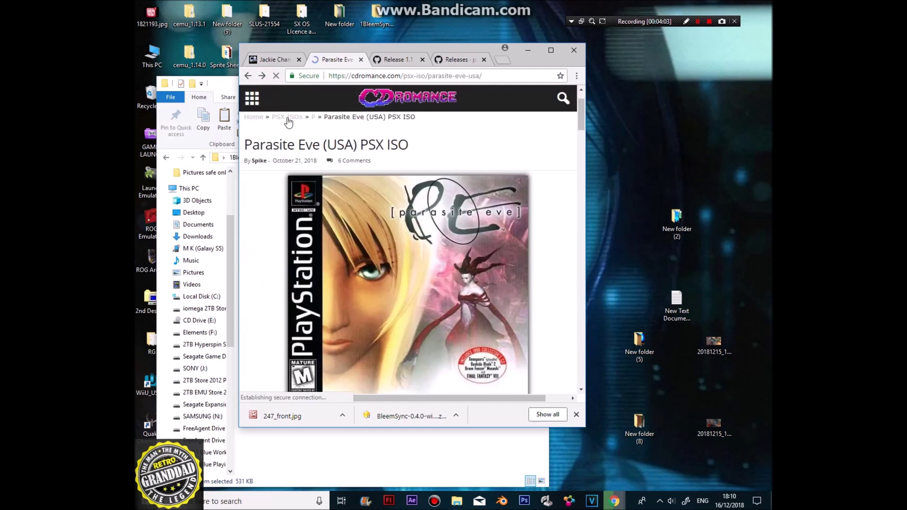
scroll(334, 194, "down", 5)
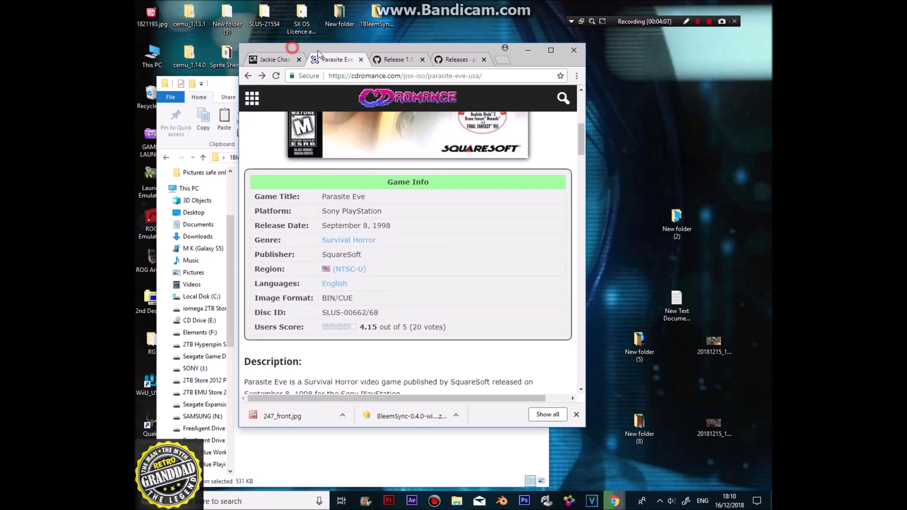
left_click_drag(318, 53, 483, 72)
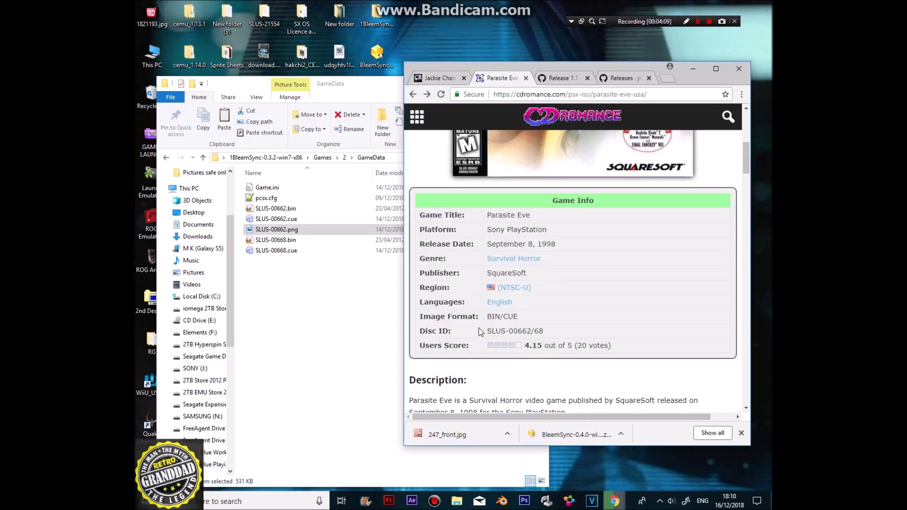
Step: Highlight the Disc ID SLUS-00662 on the Parasite Eve page
left_click_drag(485, 332, 533, 337)
left_click(543, 333)
scroll(543, 333, "down", 1)
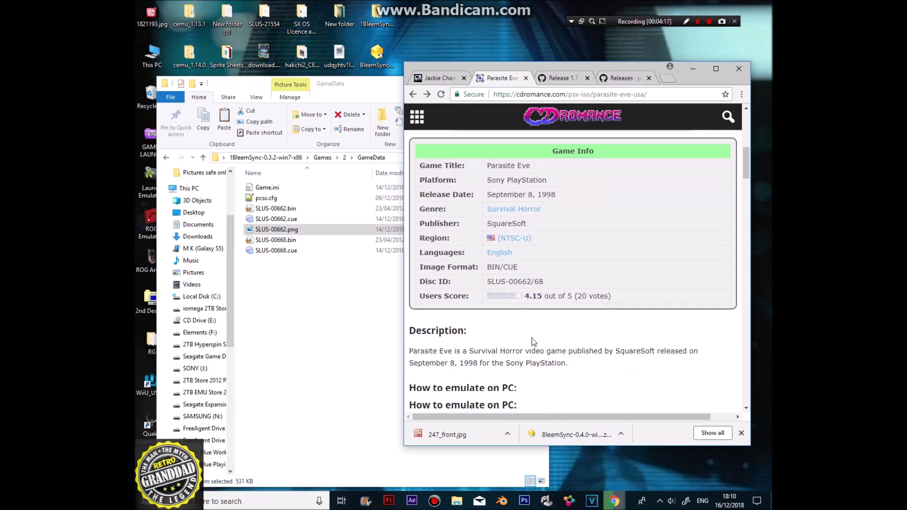
Step: Bring the GameData window forward and select Game.ini
left_click(320, 305)
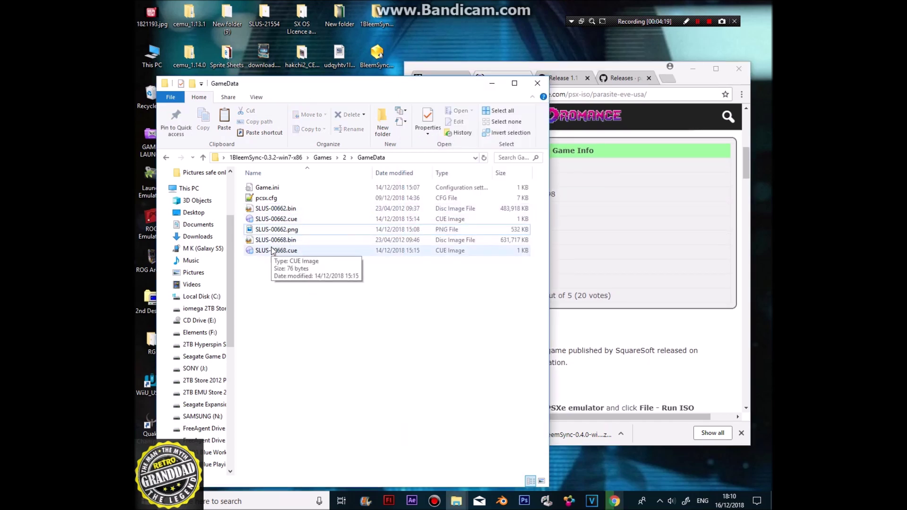
left_click(271, 230)
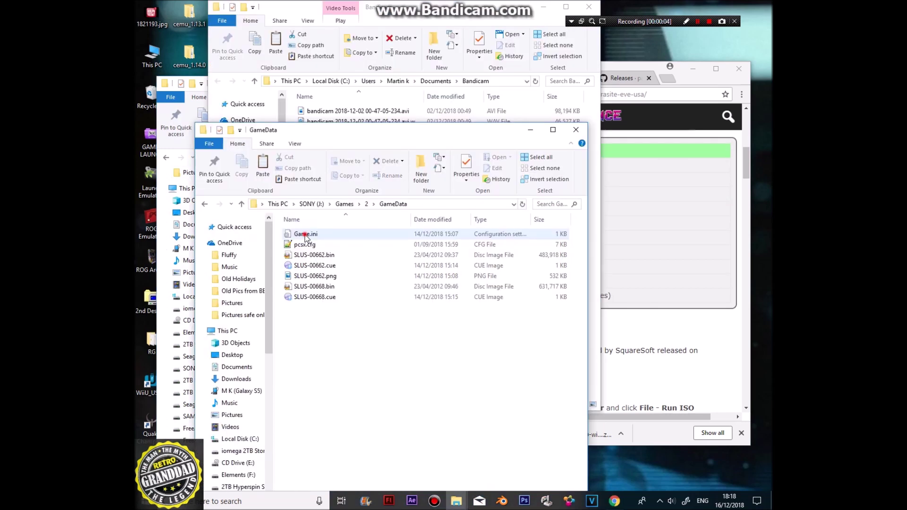
left_click(305, 234)
Step: Review Game.ini's Discs=SLUS-00662,SLUS-00668 and Title=Parasite Eve lines in Notepad, then close it unchanged
double_click(305, 234)
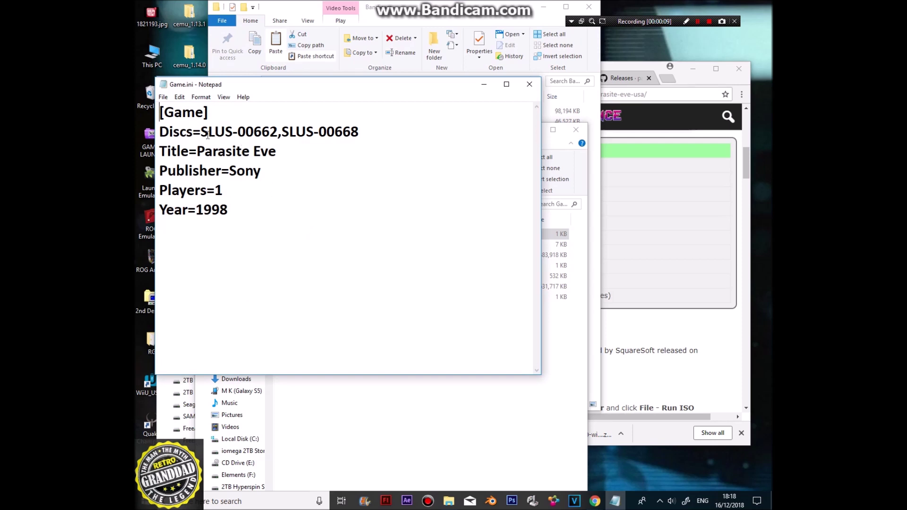
left_click_drag(202, 135, 275, 140)
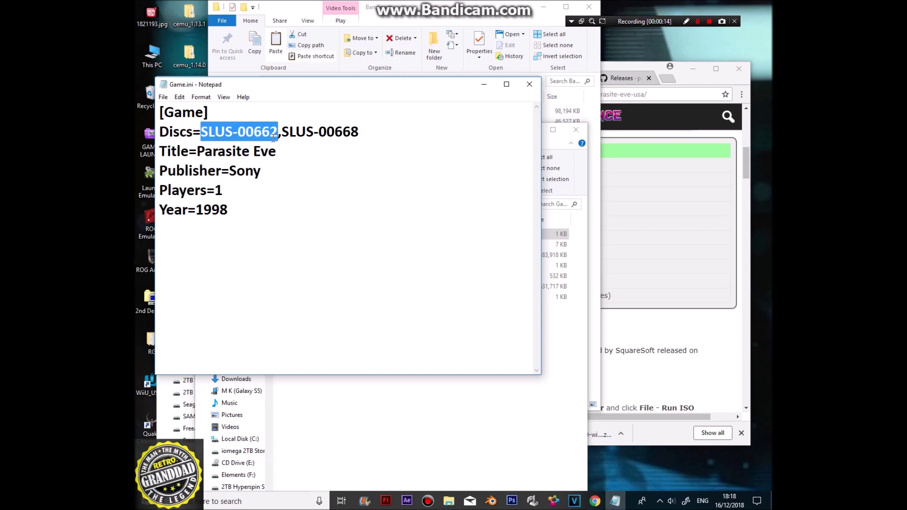
left_click(279, 137)
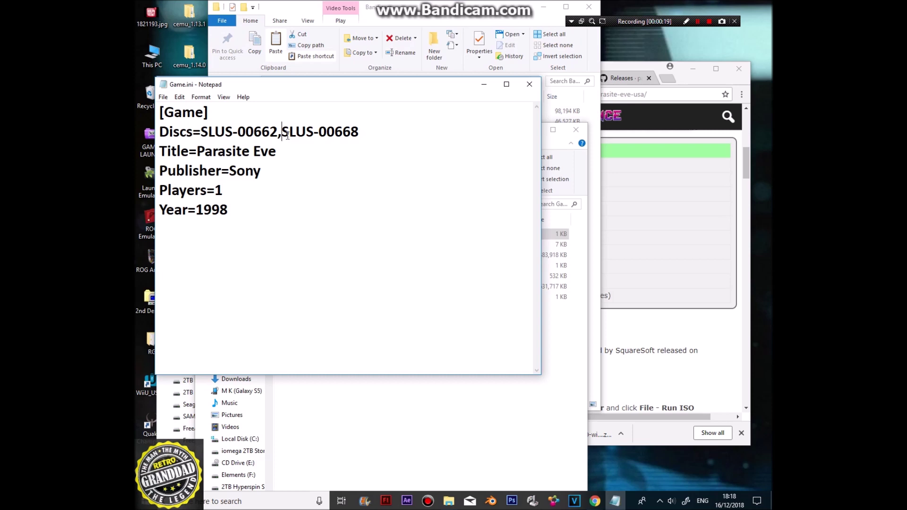
left_click_drag(286, 135, 430, 145)
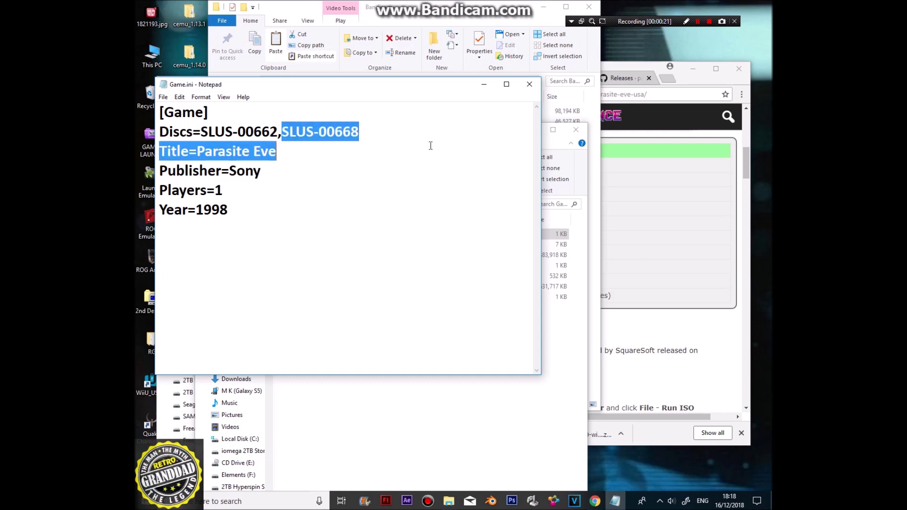
left_click(374, 139)
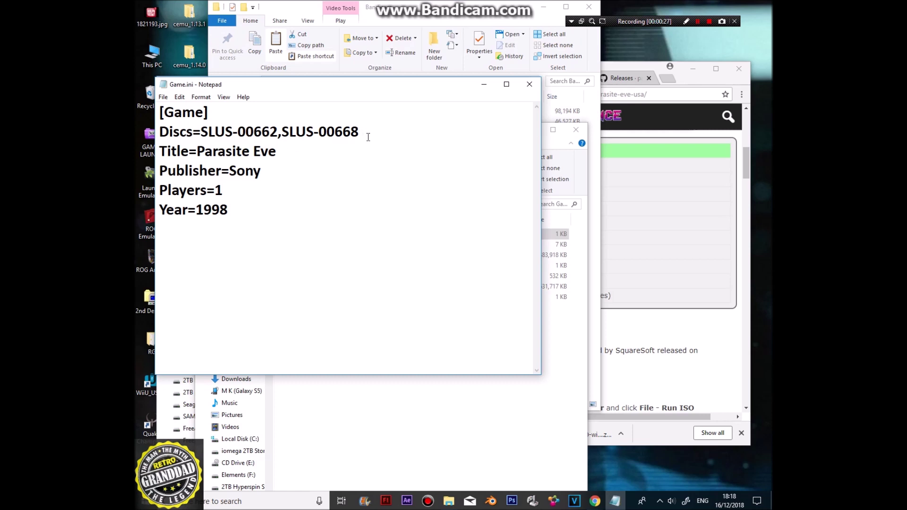
type(",")
key("BackSpace")
left_click(529, 84)
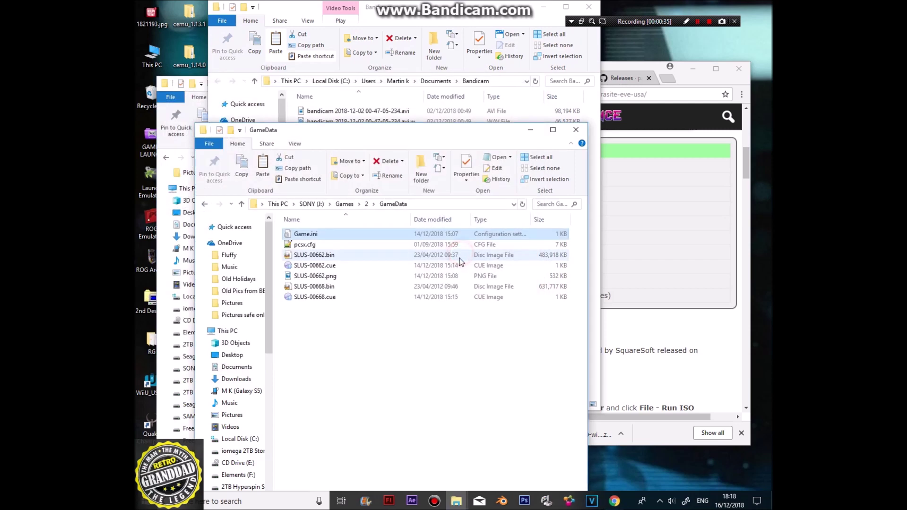
Step: Climb up to 1BleemSync-0.3.2-win7-x86 and inspect the BleemSync folder sorted by type
left_click(202, 159)
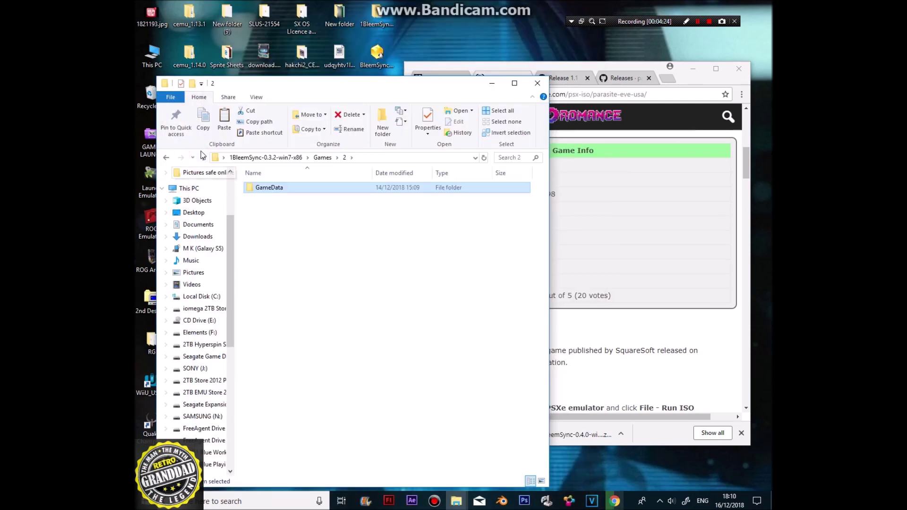
left_click(203, 159)
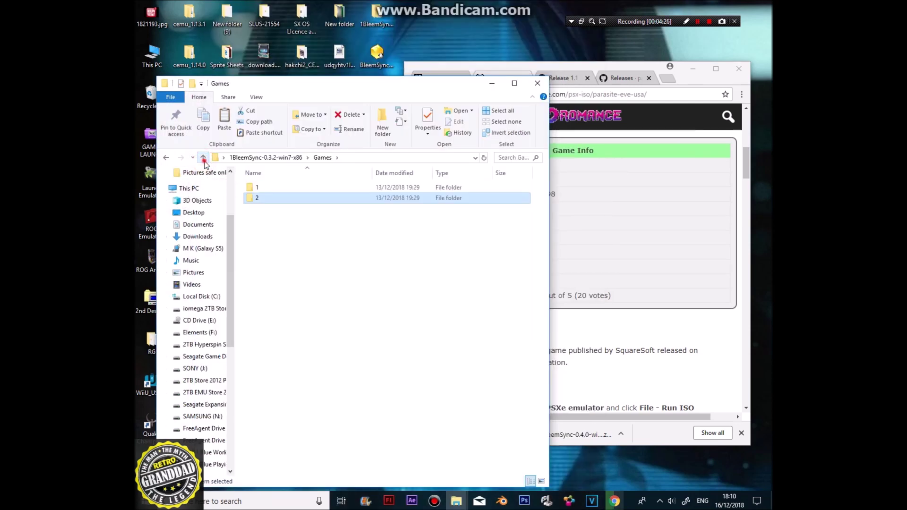
left_click(203, 159)
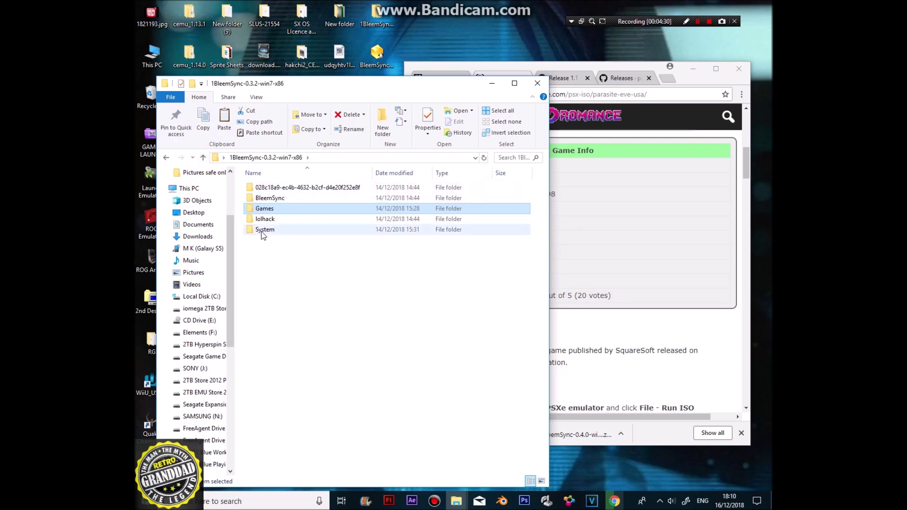
double_click(262, 198)
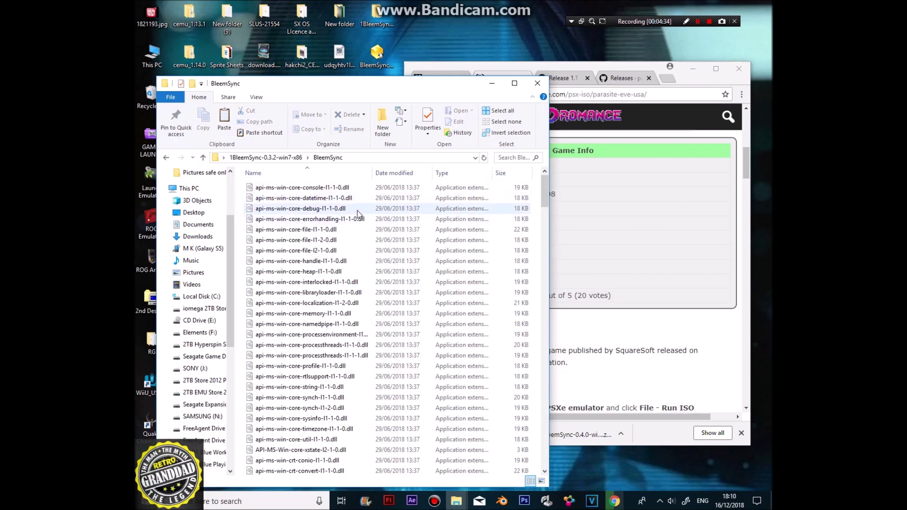
left_click(444, 173)
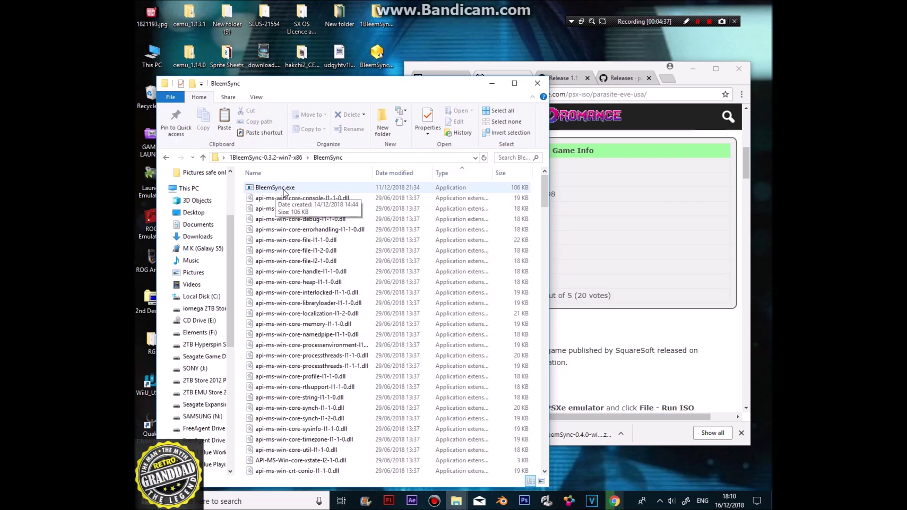
left_click(202, 158)
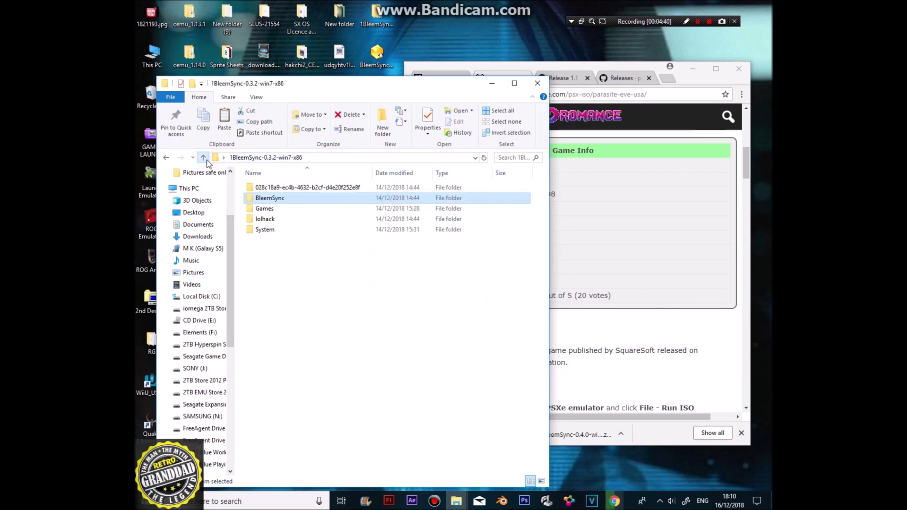
Step: Browse System\Databases, then return to the 1BleemSync-0.3.2-win7-x86 root
double_click(265, 230)
double_click(276, 191)
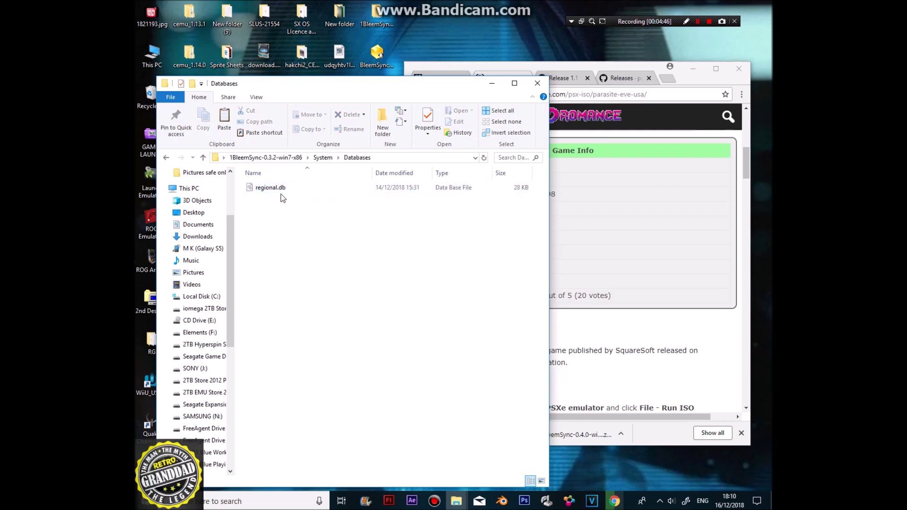
left_click(203, 159)
left_click(203, 159)
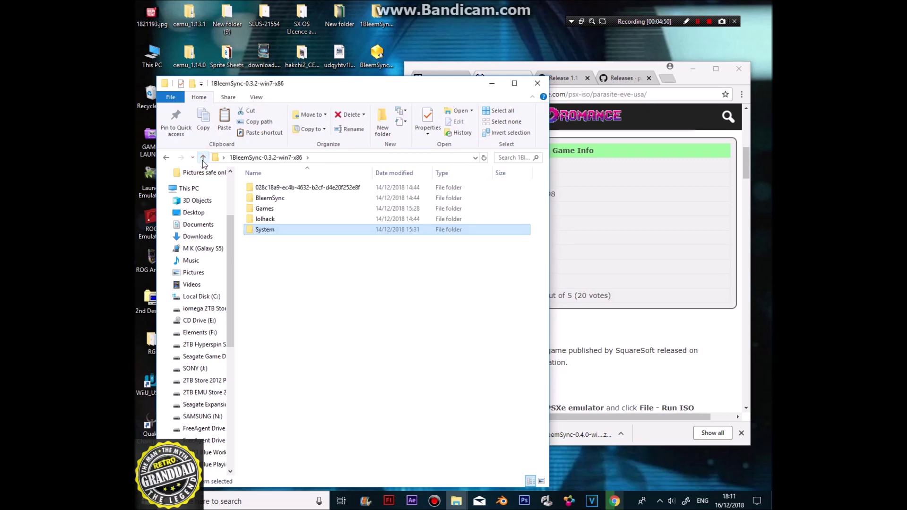
Step: Select the five 1BleemSync folders, then open the SONY (J:) drive through This PC
left_click_drag(258, 284, 285, 193)
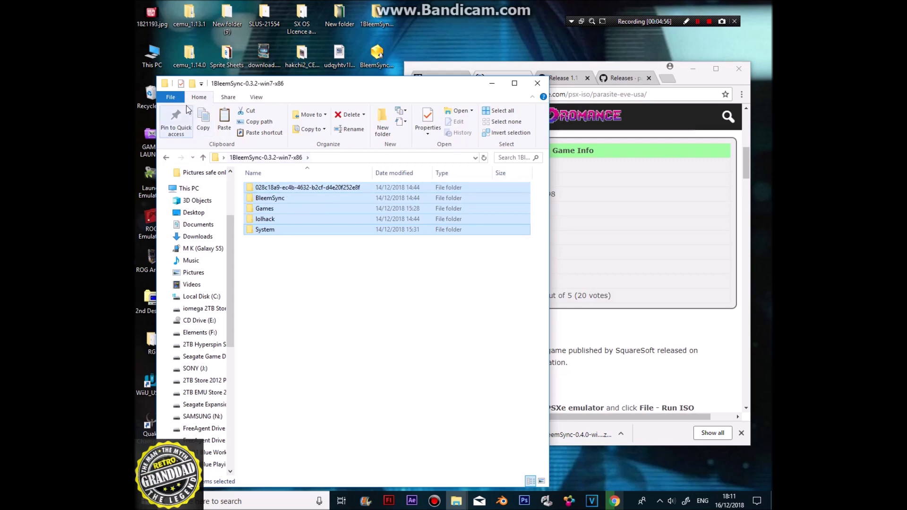
left_click(165, 67)
double_click(165, 67)
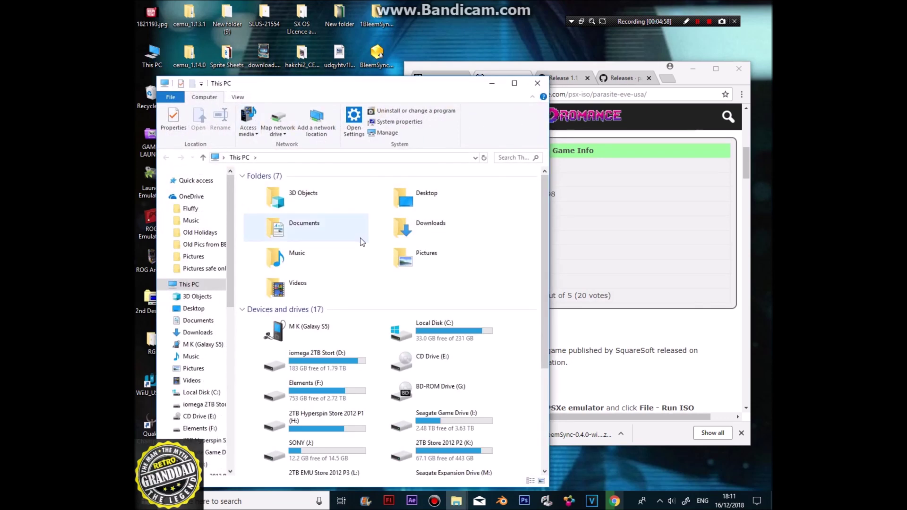
scroll(441, 356, "down", 3)
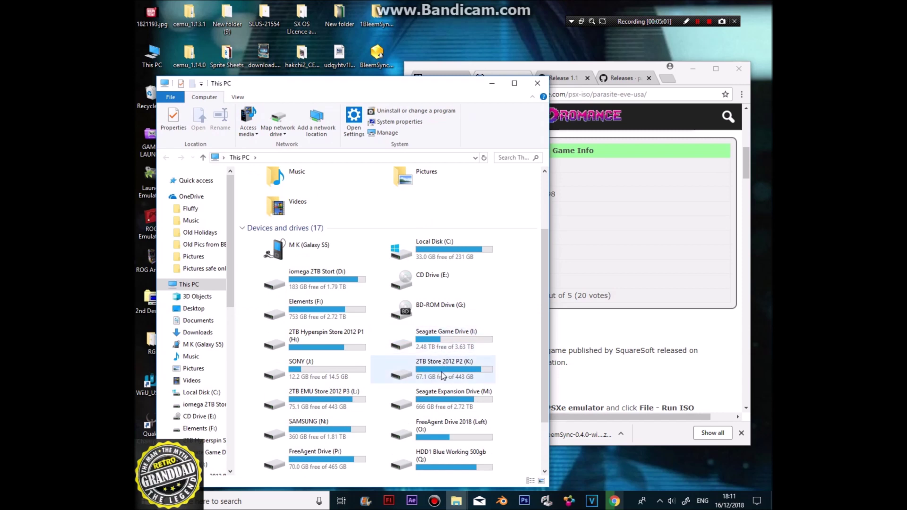
double_click(315, 364)
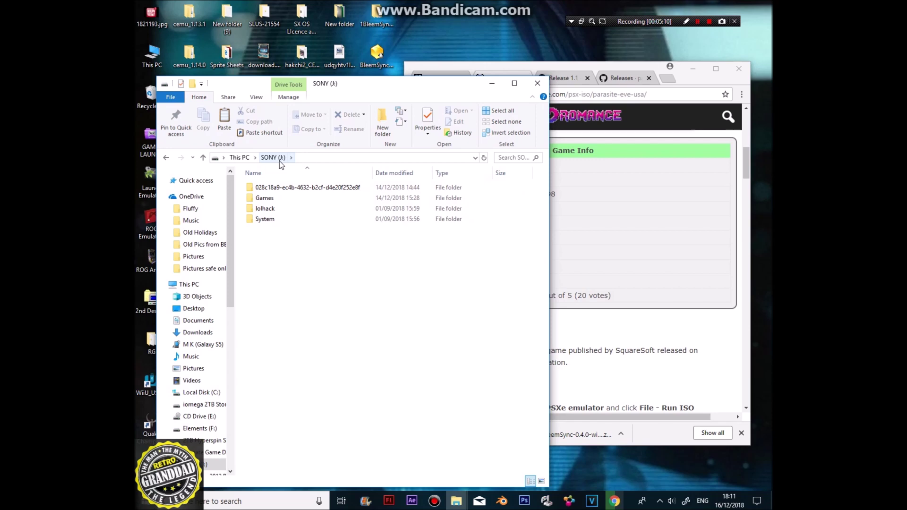
Step: Position the SONY (J:) window beside 1BleemSync and review its Games, lolhack and System folders
left_click_drag(265, 249, 279, 189)
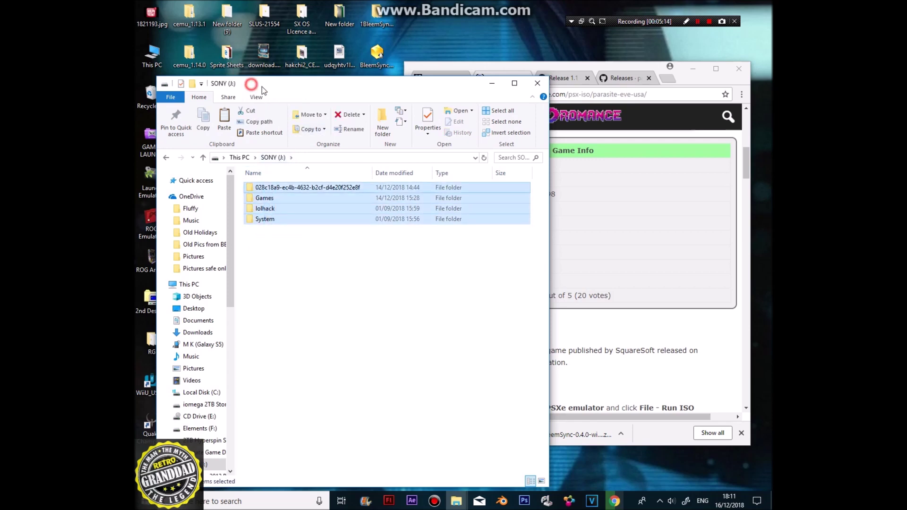
left_click_drag(250, 83, 523, 89)
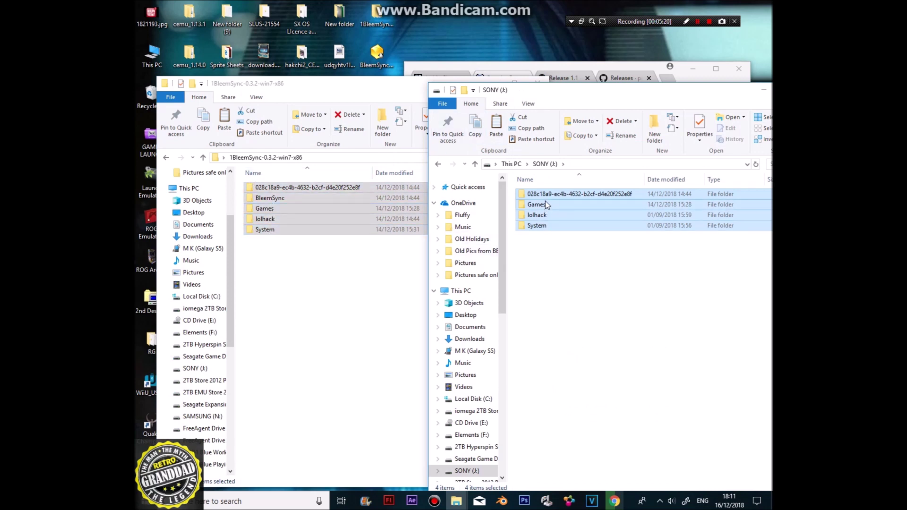
left_click(294, 199)
left_click(667, 283)
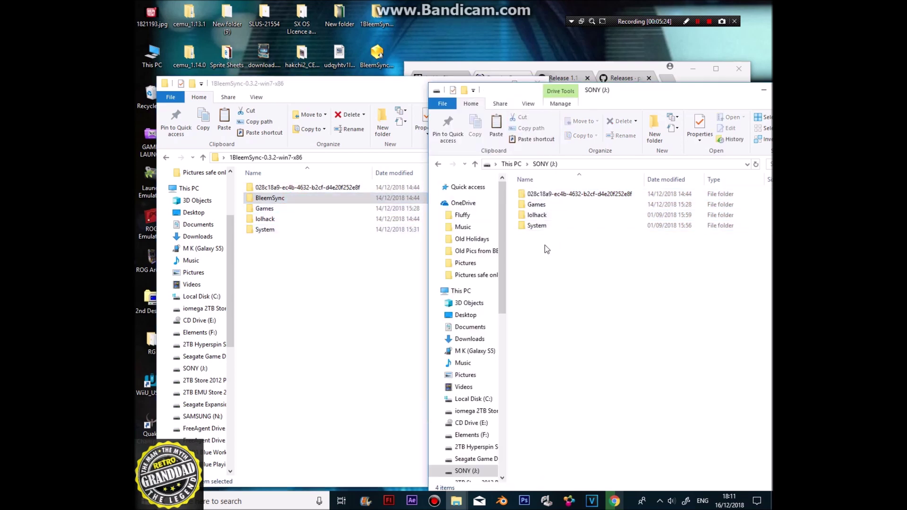
left_click(538, 258)
left_click_drag(537, 254, 556, 192)
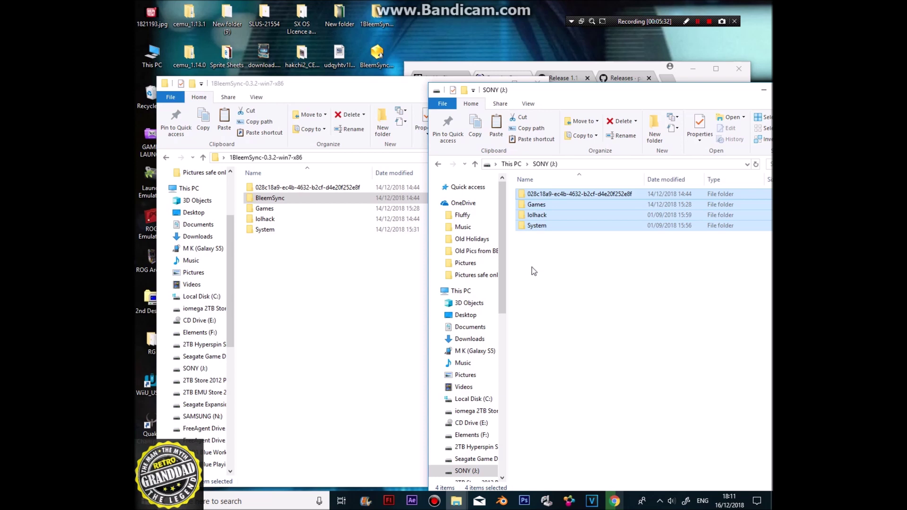
left_click(562, 297)
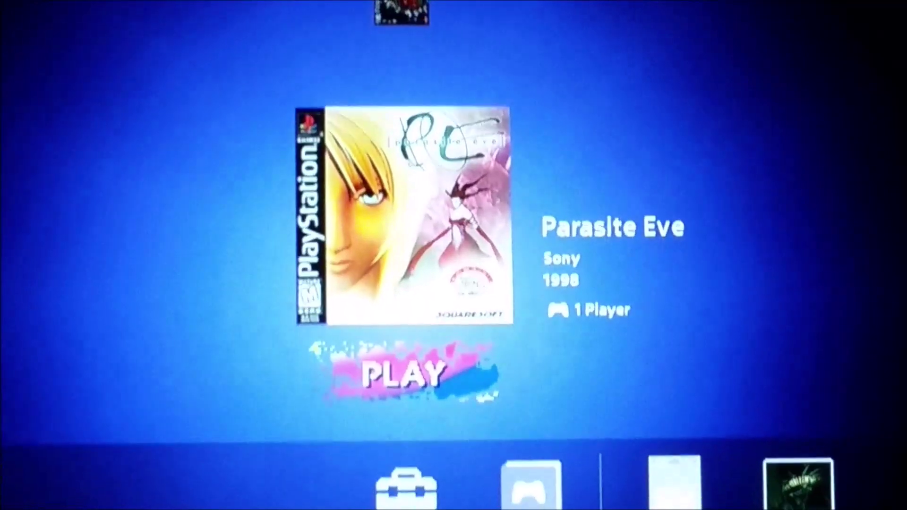
Step: Move down past Parasite Eve in the PlayStation Classic game menu
key("Down")
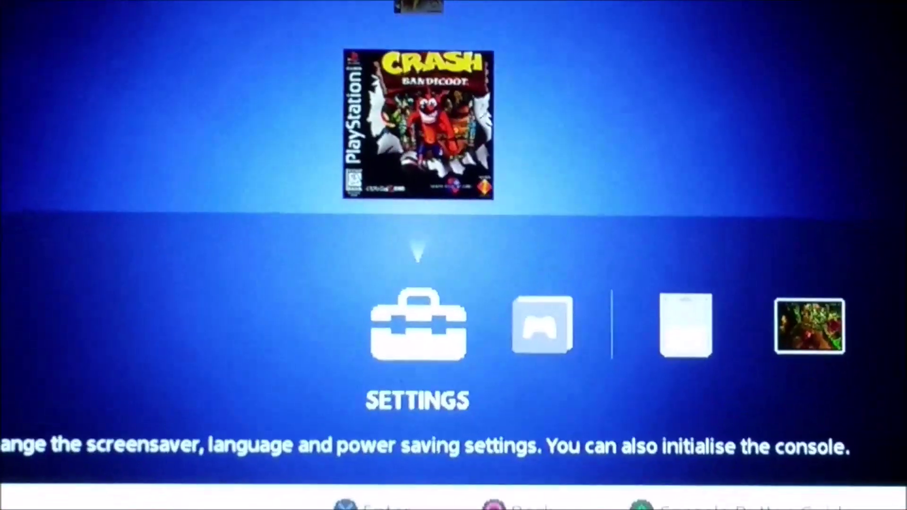